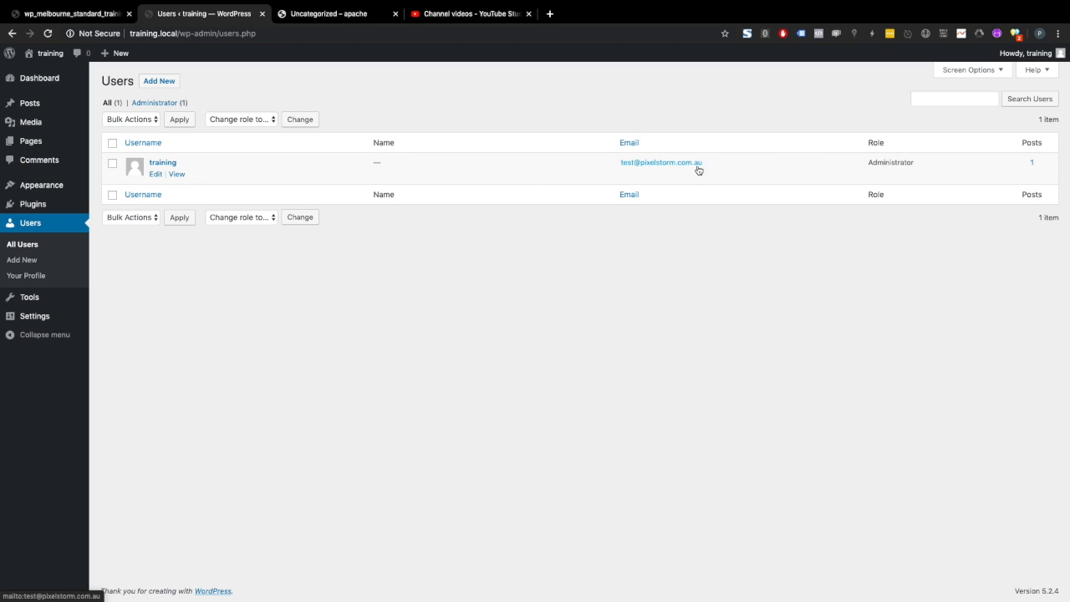
# - Check the existing user's role, open the form for adding a new user, and look over its username and email fields
pyautogui.moveTo(916, 165); pyautogui.dragTo(867, 165)
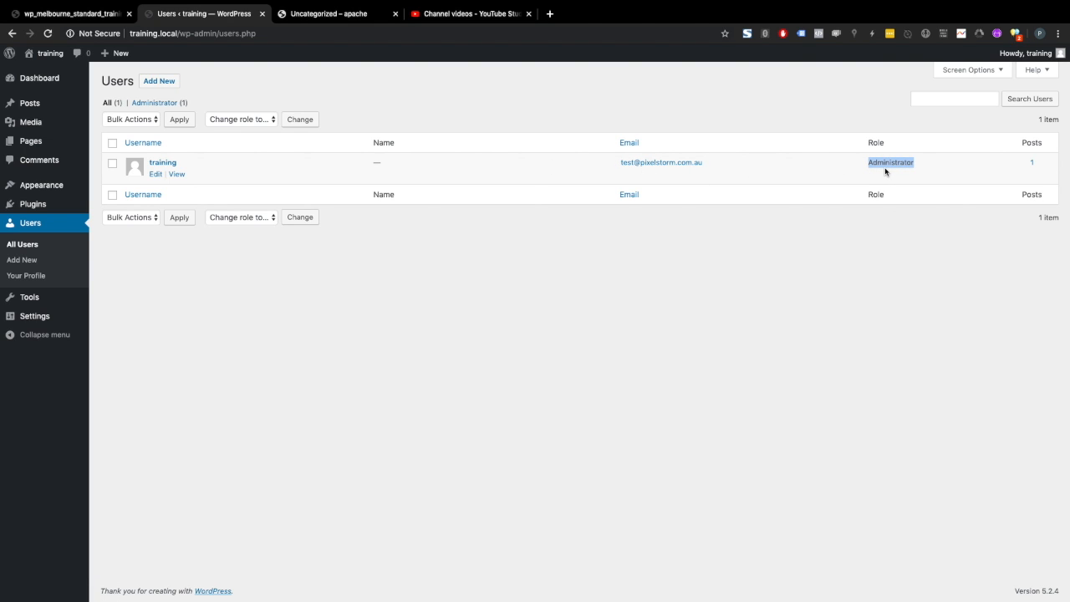
pyautogui.click(164, 85)
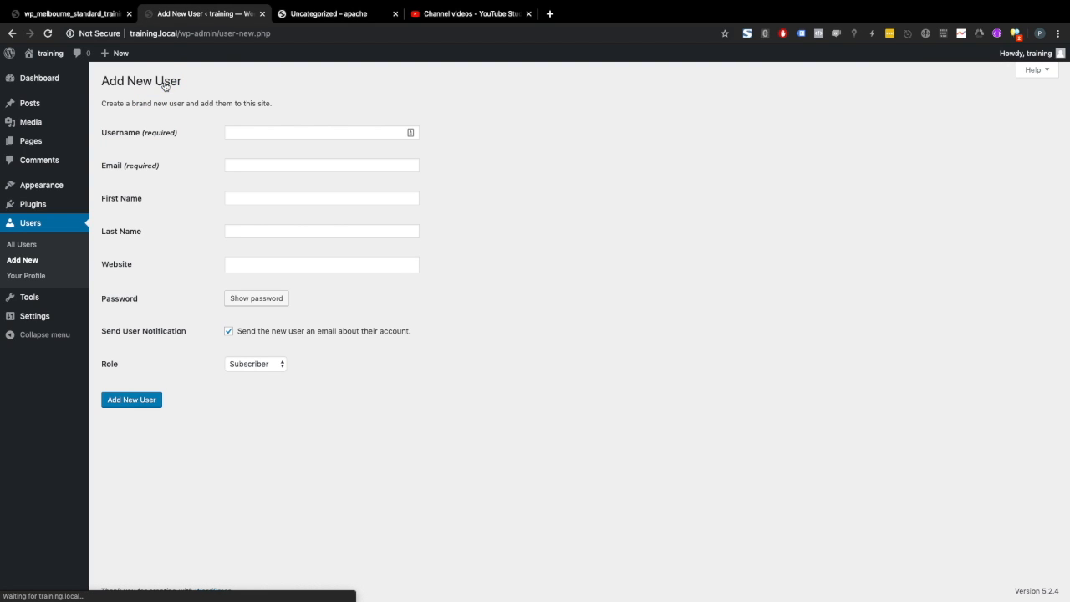
pyautogui.click(254, 133)
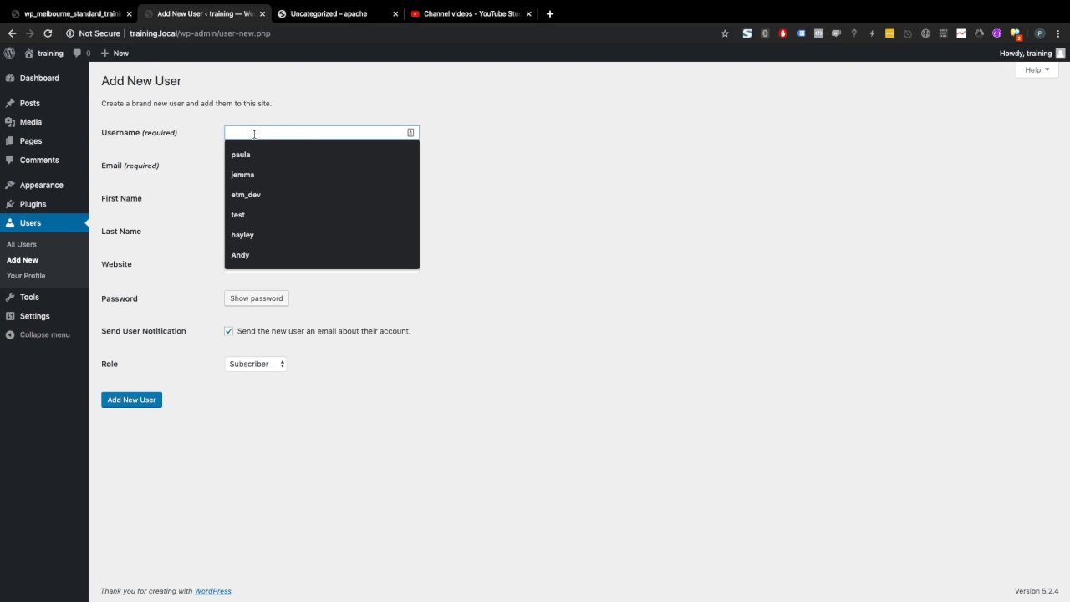
pyautogui.click(178, 149)
pyautogui.click(264, 165)
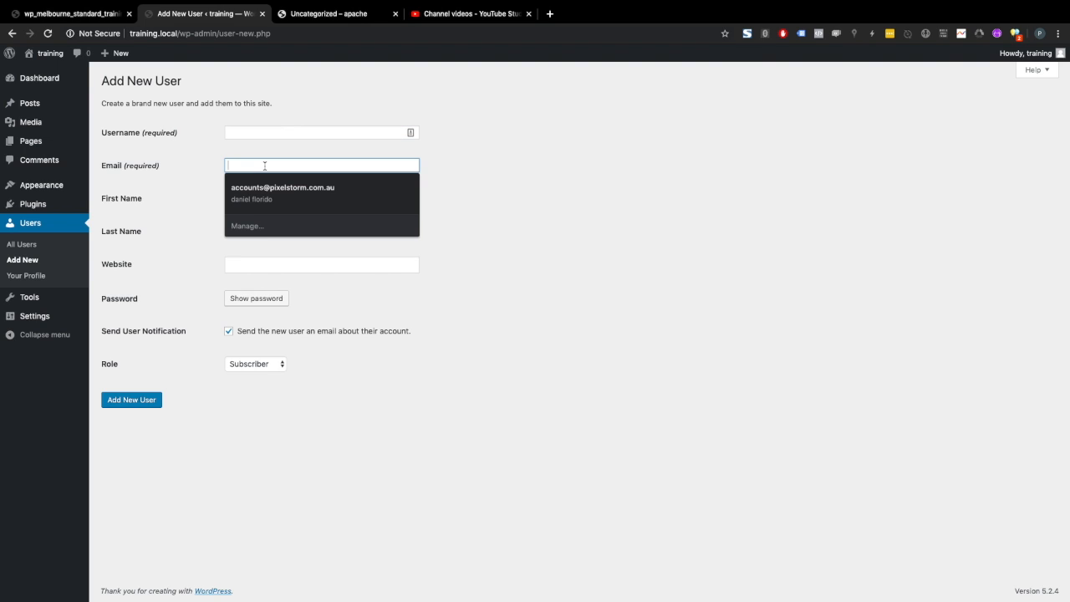
pyautogui.click(222, 165)
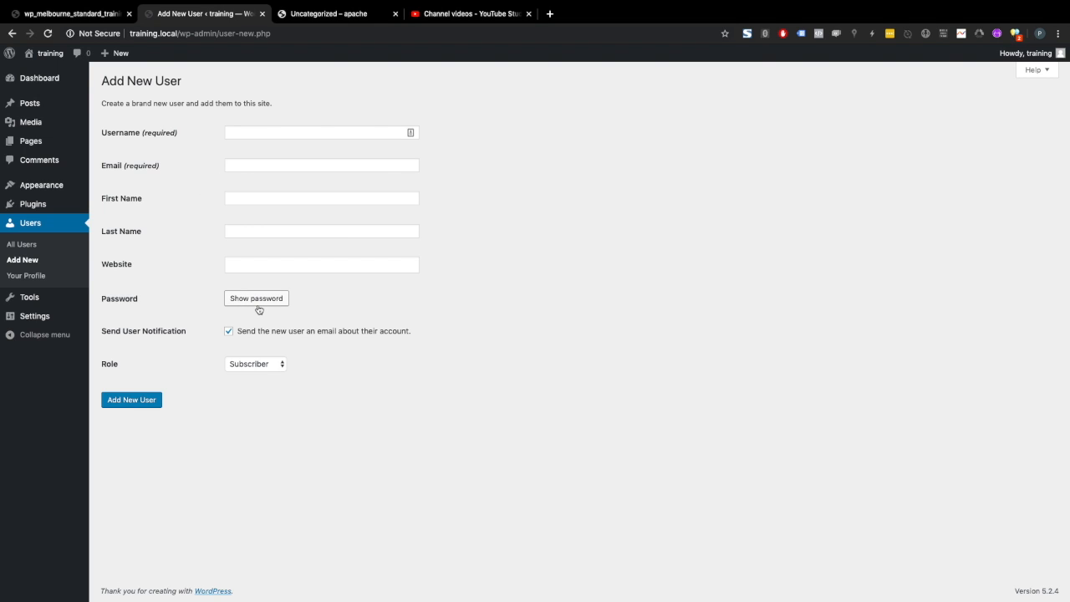
# - Enter test as the new user's username and fill in the required email address from the autofill suggestions
pyautogui.click(254, 131)
pyautogui.write('test')
pyautogui.press('Tab')
pyautogui.write('te')
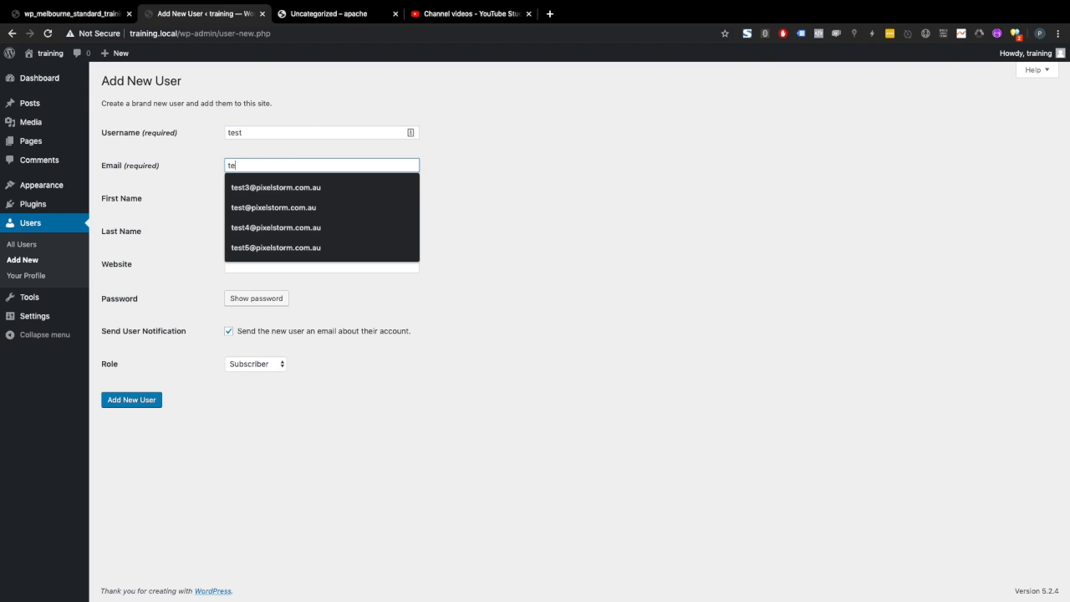
pyautogui.write('s')
pyautogui.press('Down')
pyautogui.press('Return')
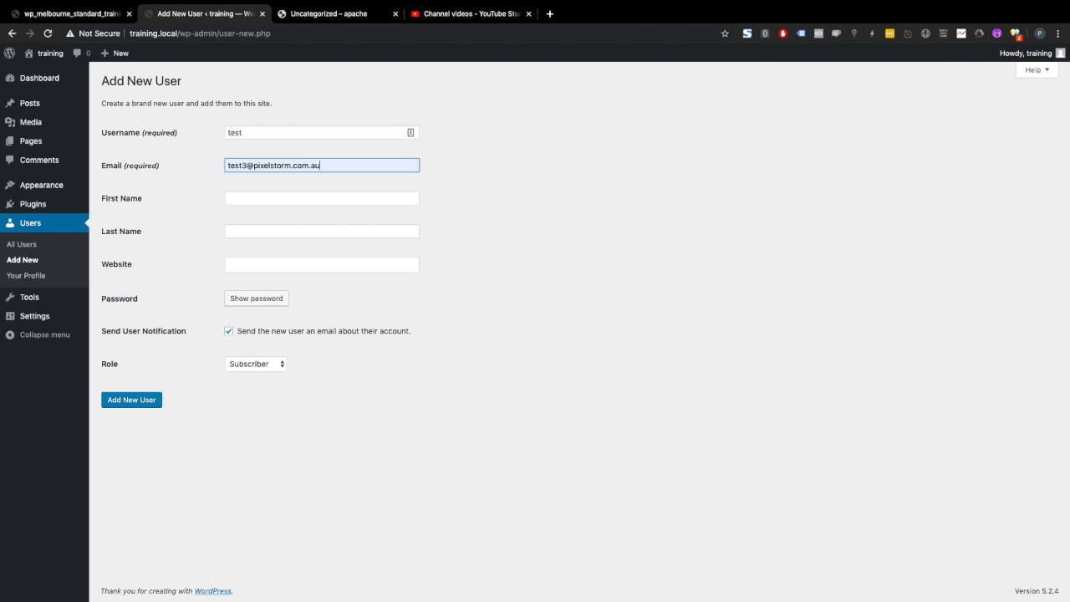
# - Look over the optional name field and the roles that can be assigned to the new user
pyautogui.click(254, 199)
pyautogui.click(201, 205)
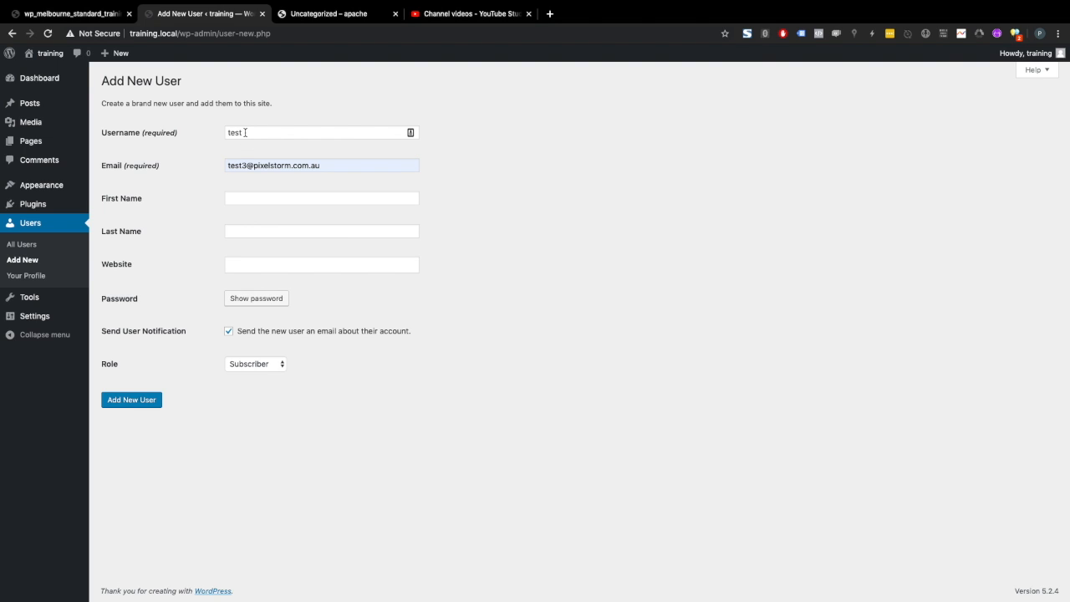
pyautogui.click(252, 370)
pyautogui.click(175, 360)
pyautogui.click(252, 368)
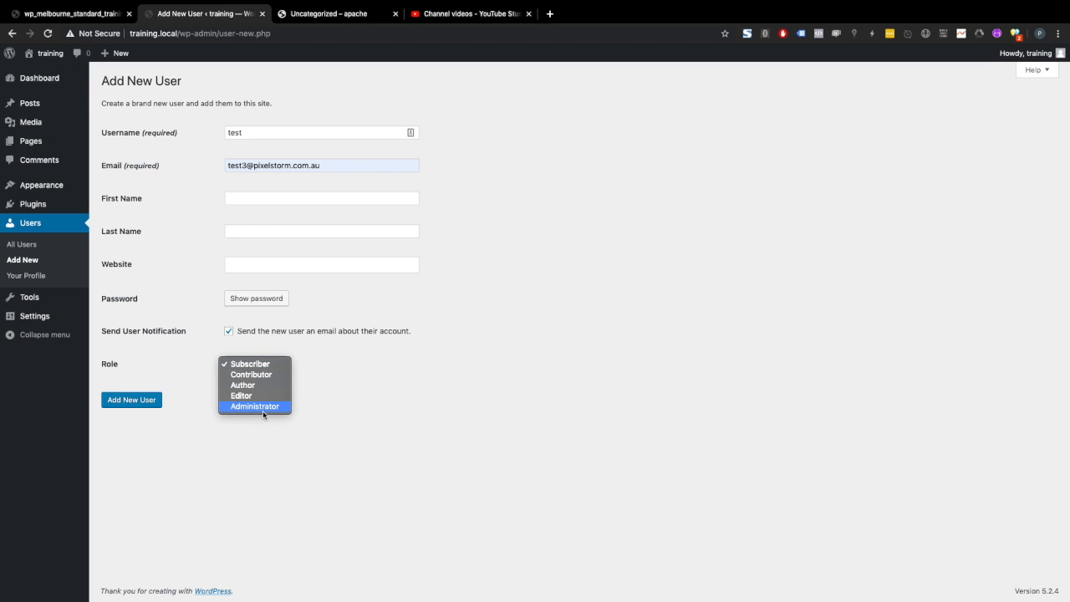
pyautogui.click(409, 420)
pyautogui.click(275, 368)
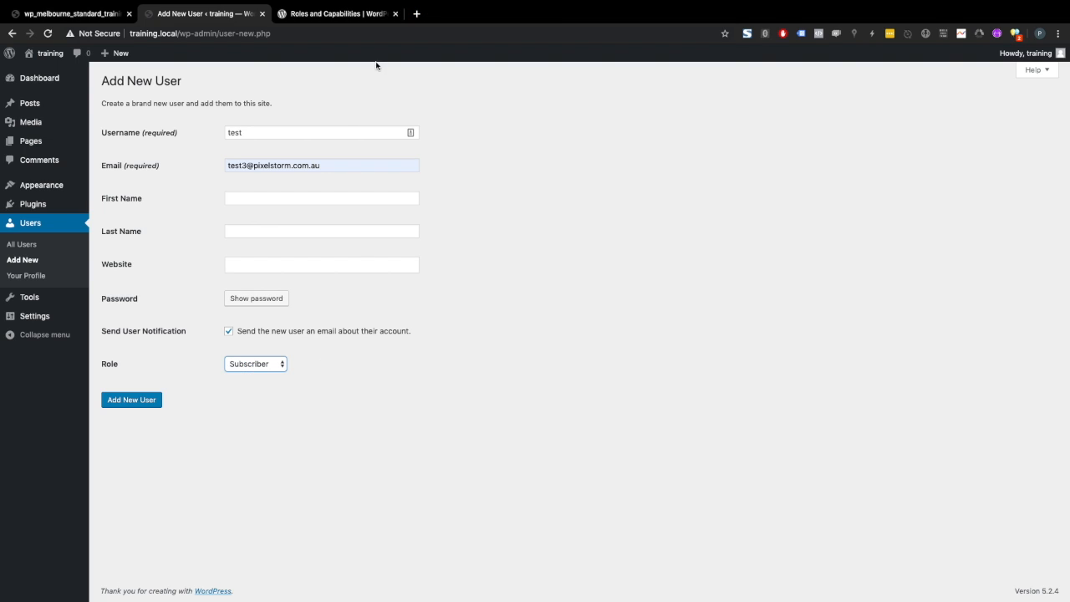
pyautogui.click(273, 363)
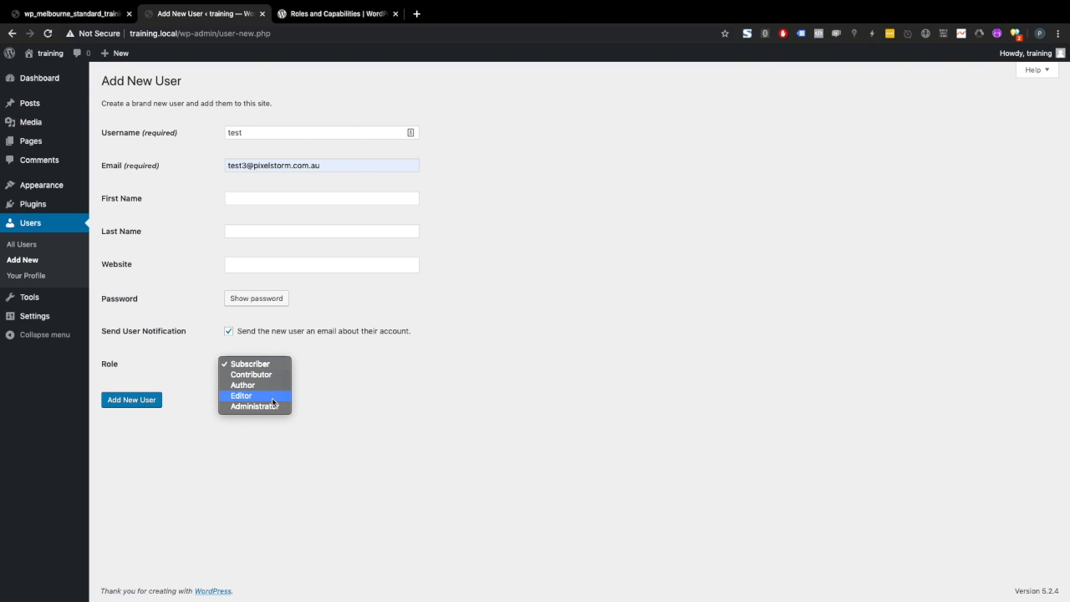
# - Switch to the Roles and Capabilities article on wordpress.org and check its web address
pyautogui.click(335, 19)
pyautogui.click(344, 19)
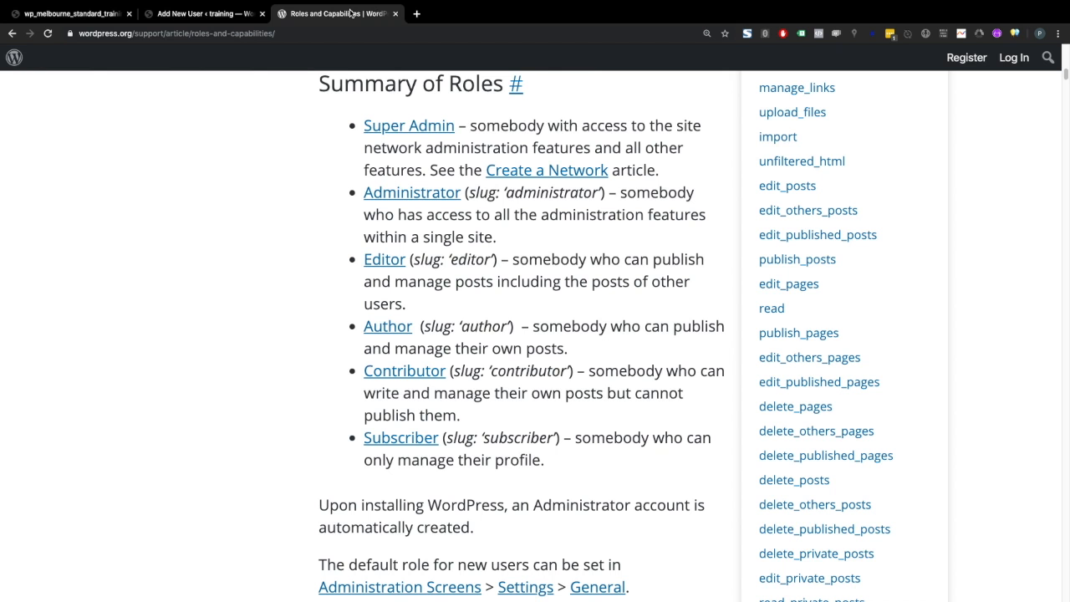
pyautogui.click(134, 34)
pyautogui.moveTo(81, 34); pyautogui.dragTo(158, 33)
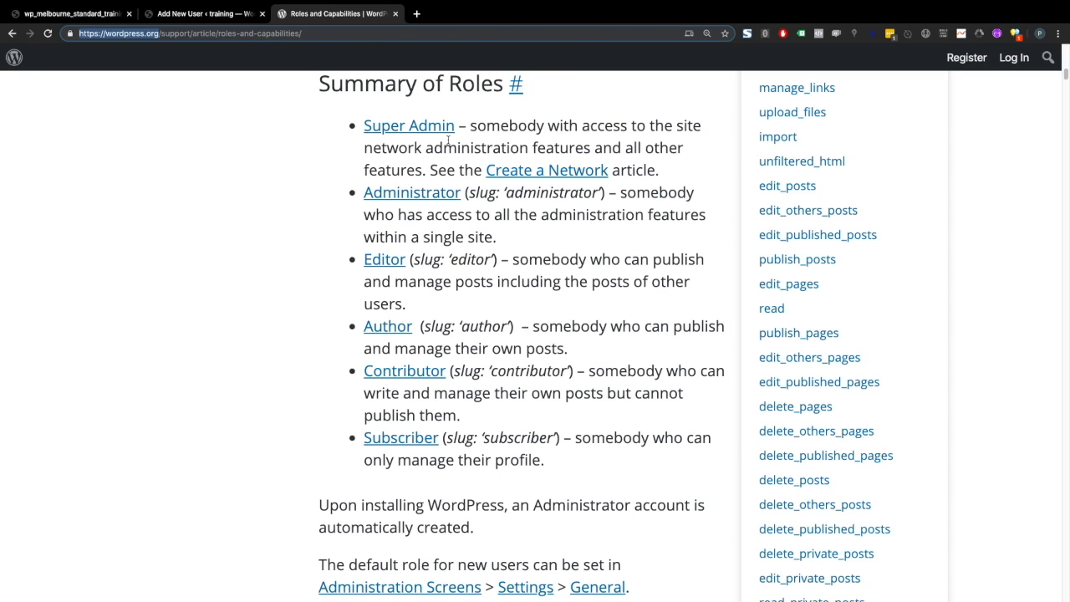
pyautogui.click(461, 280)
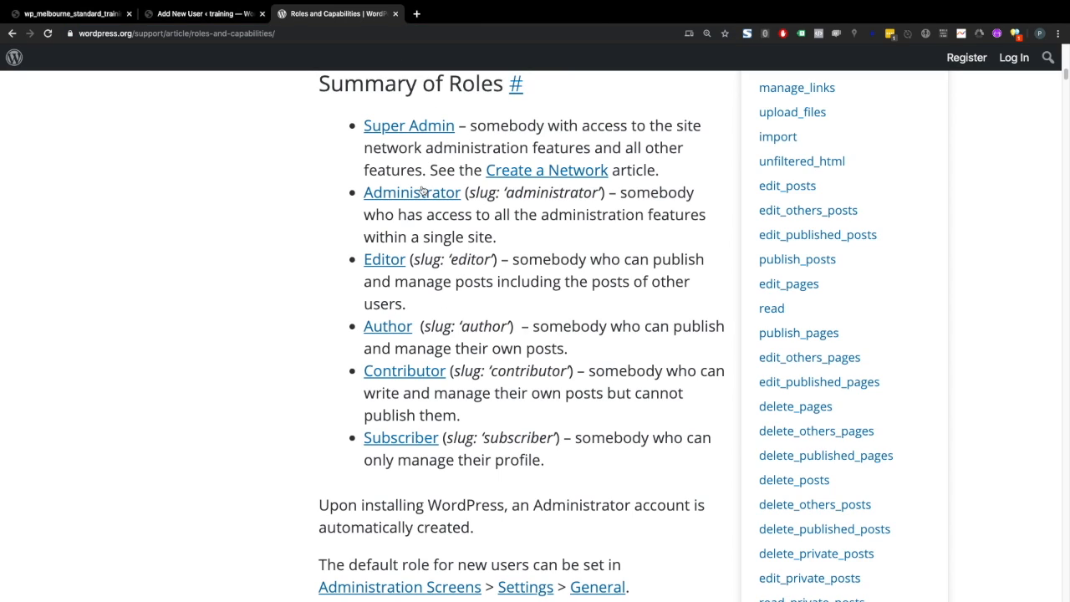
# - Read the descriptions of the Administrator, Editor, Author, Contributor and Subscriber roles in the Summary of Roles
pyautogui.moveTo(635, 194); pyautogui.dragTo(702, 231)
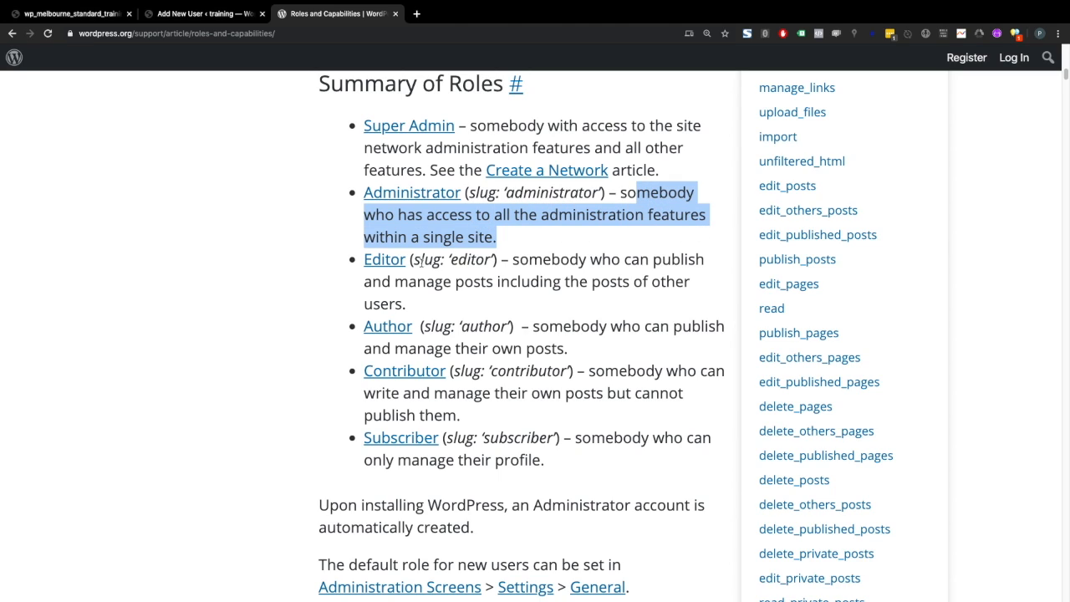
pyautogui.moveTo(519, 260); pyautogui.dragTo(687, 301)
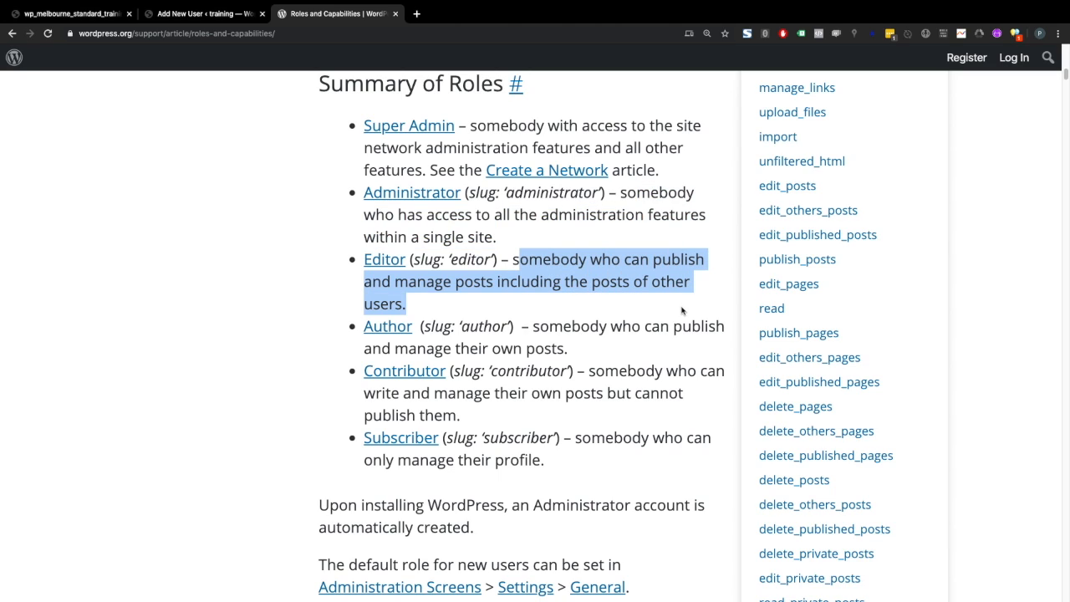
pyautogui.click(490, 330)
pyautogui.moveTo(536, 330); pyautogui.dragTo(573, 351)
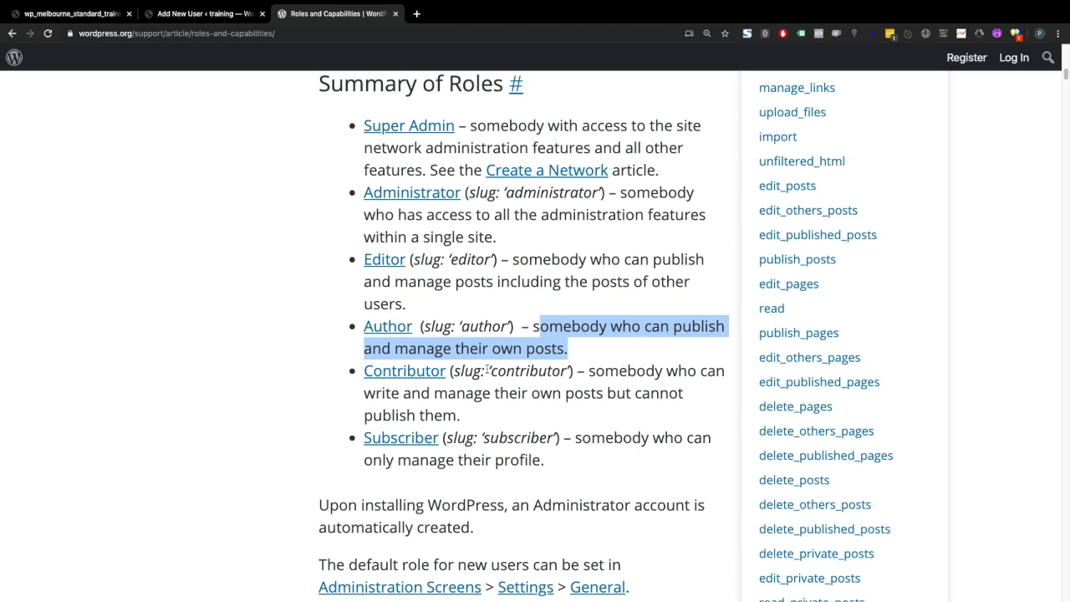
pyautogui.moveTo(591, 370); pyautogui.dragTo(538, 415)
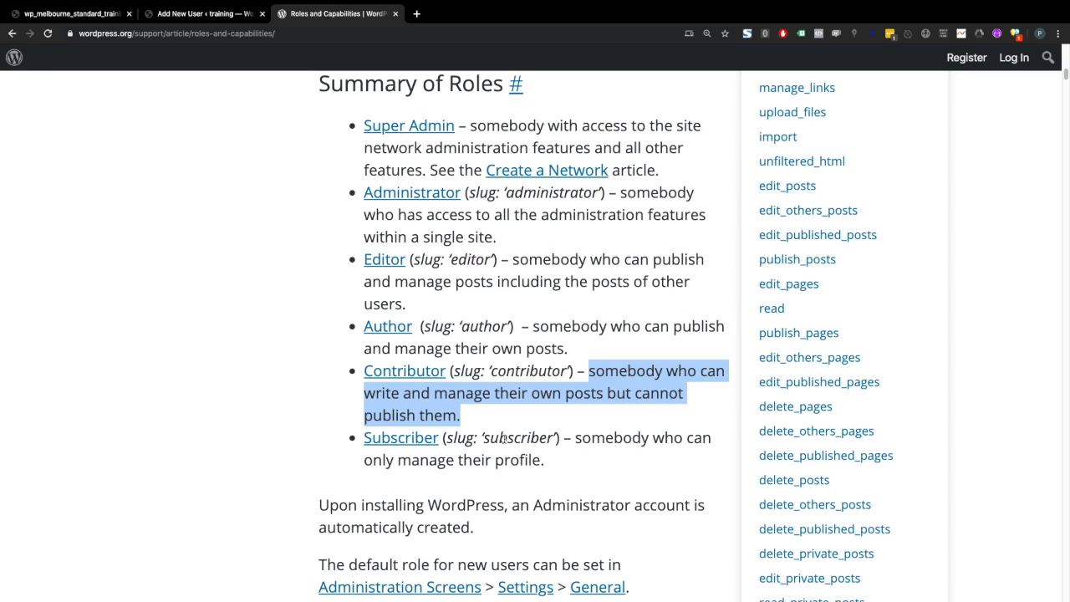
pyautogui.click(576, 440)
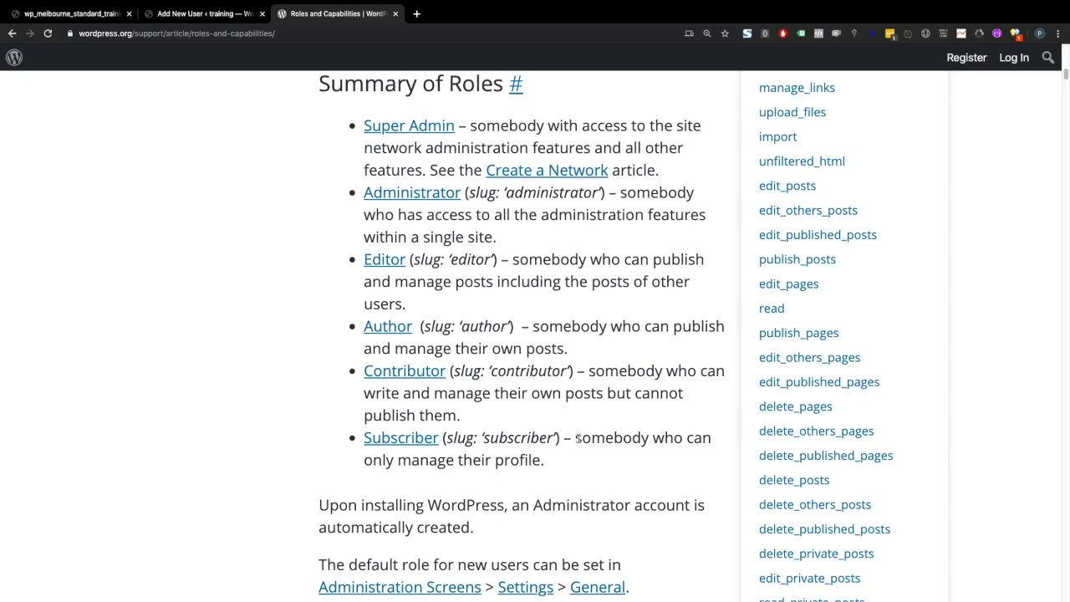
pyautogui.moveTo(576, 440); pyautogui.dragTo(592, 470)
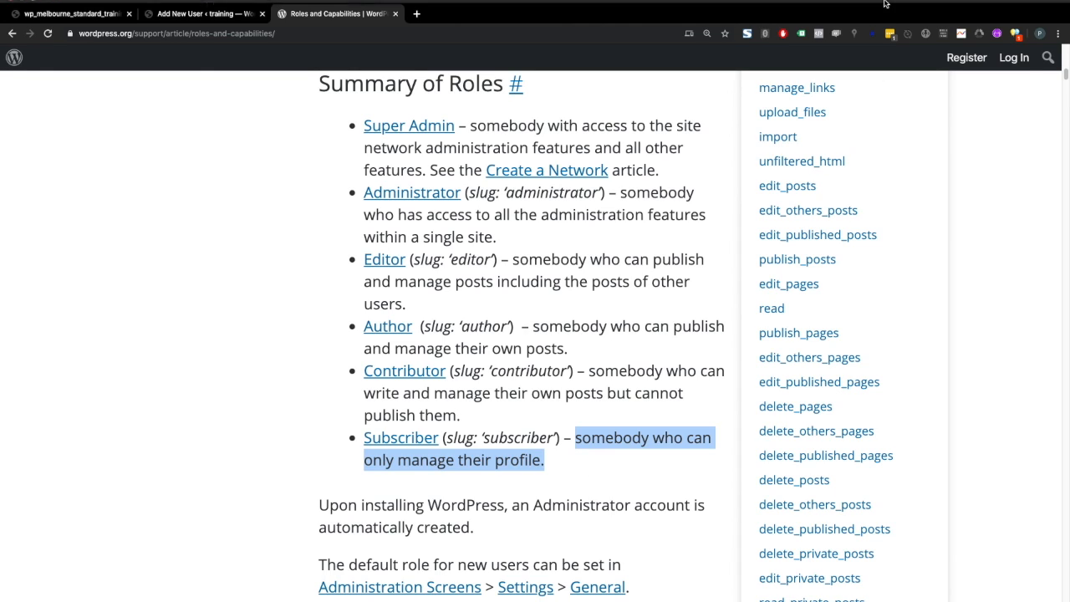
# - Add the test user with the Subscriber role and check its role in the list of all users
pyautogui.moveTo(888, 5)
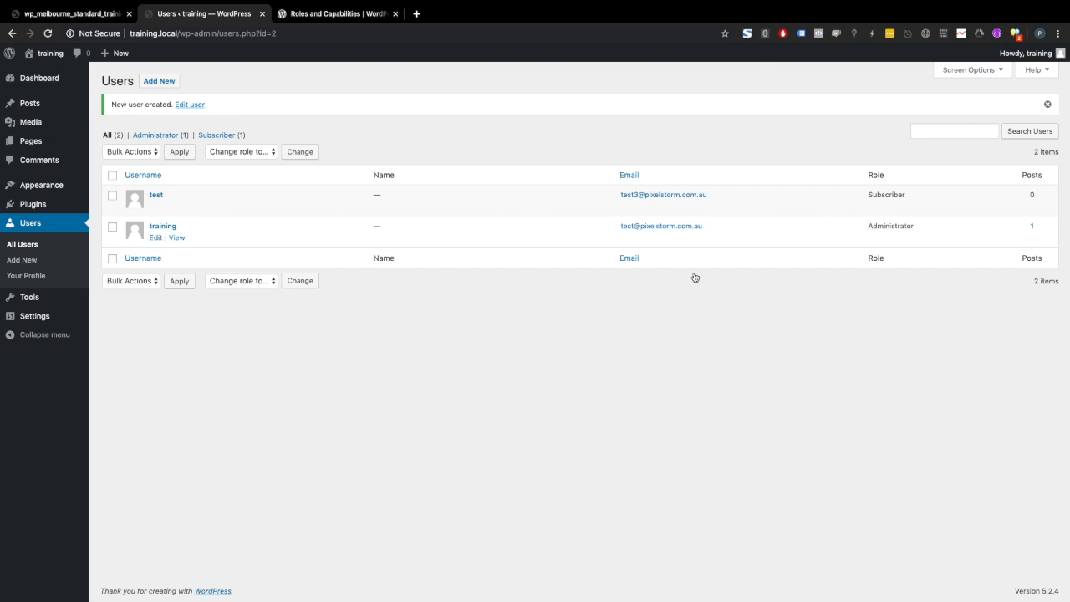
pyautogui.click(27, 246)
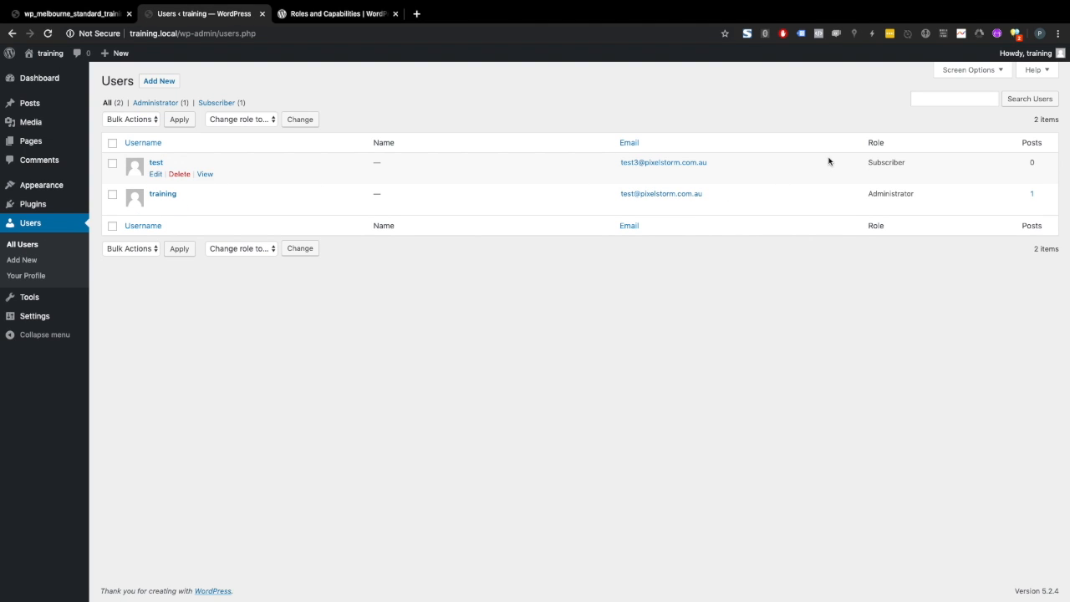
pyautogui.moveTo(907, 163); pyautogui.dragTo(867, 164)
# - Open the test user for editing and look through the available role options, leaving Subscriber selected
pyautogui.click(156, 173)
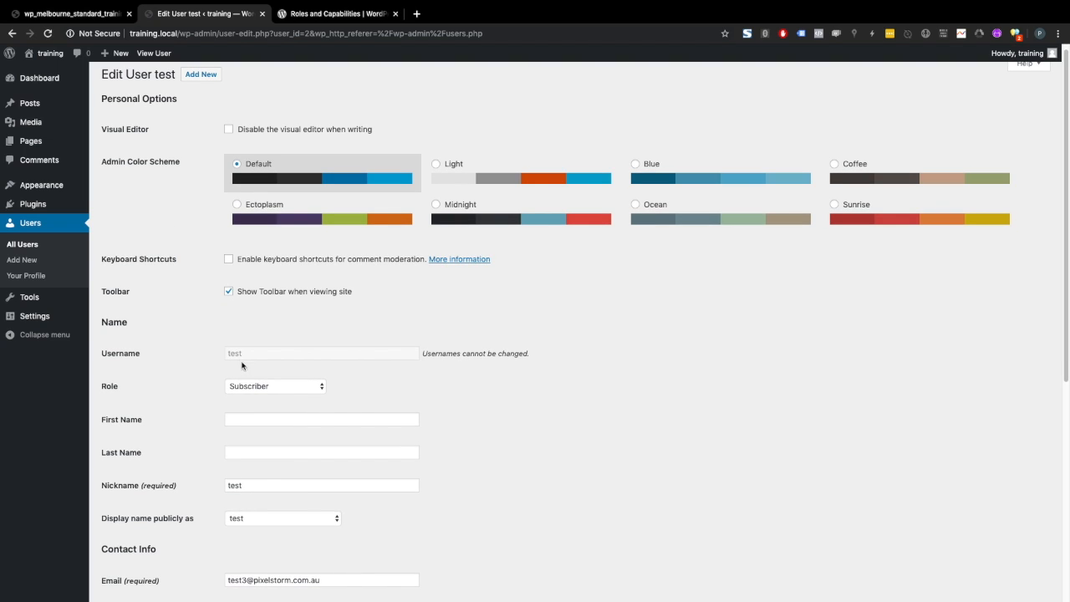
pyautogui.click(256, 386)
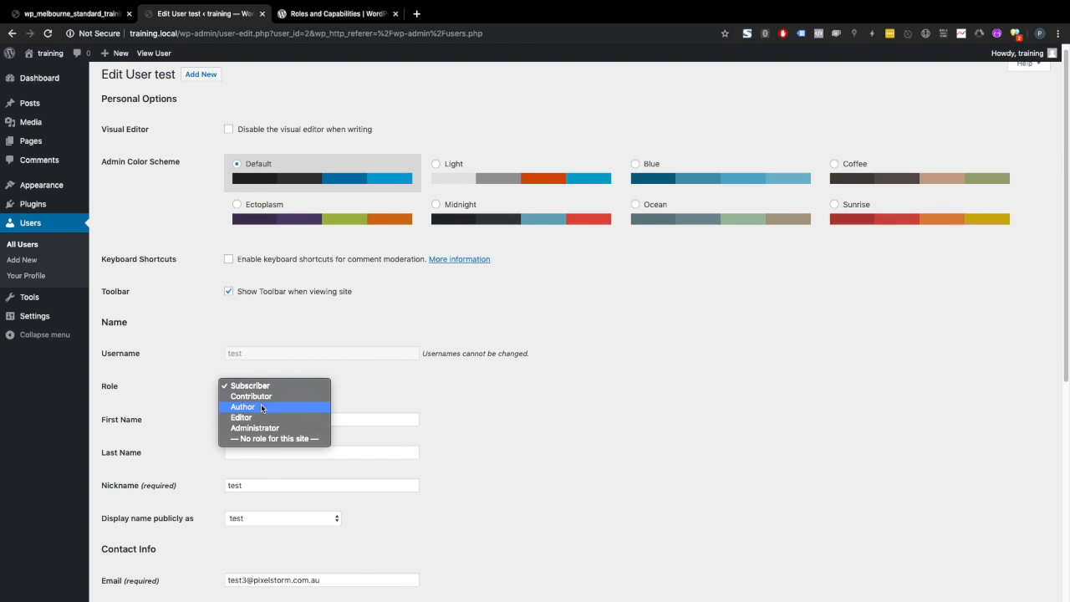
pyautogui.click(188, 367)
pyautogui.scroll(1, 164, 339)
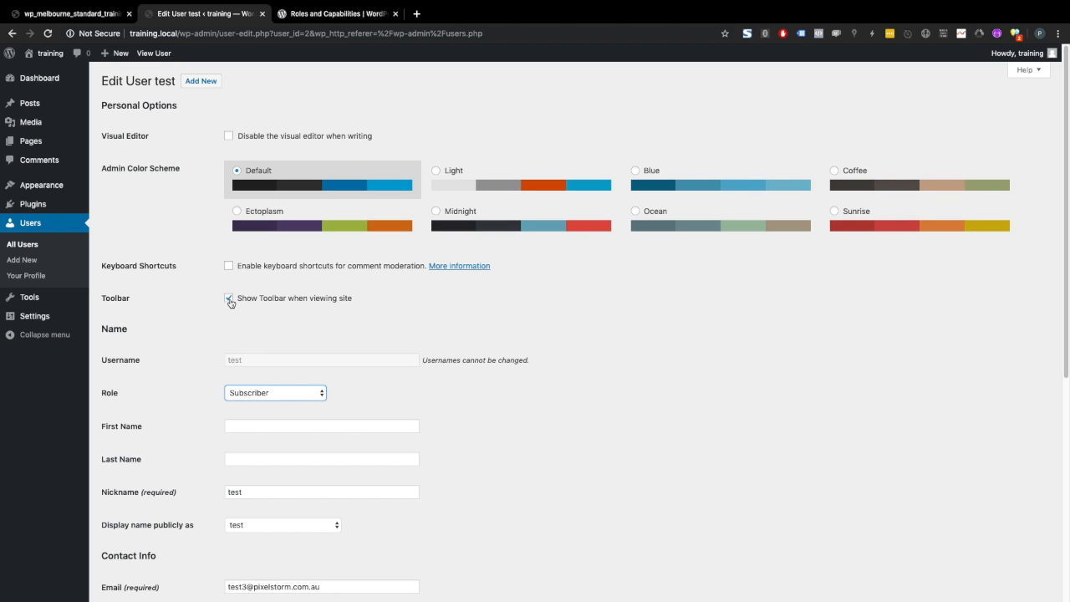
# - Turn the test user's toolbar display off and on again, and return to the list of all users without saving
pyautogui.click(253, 328)
pyautogui.click(229, 299)
pyautogui.click(229, 300)
pyautogui.click(33, 246)
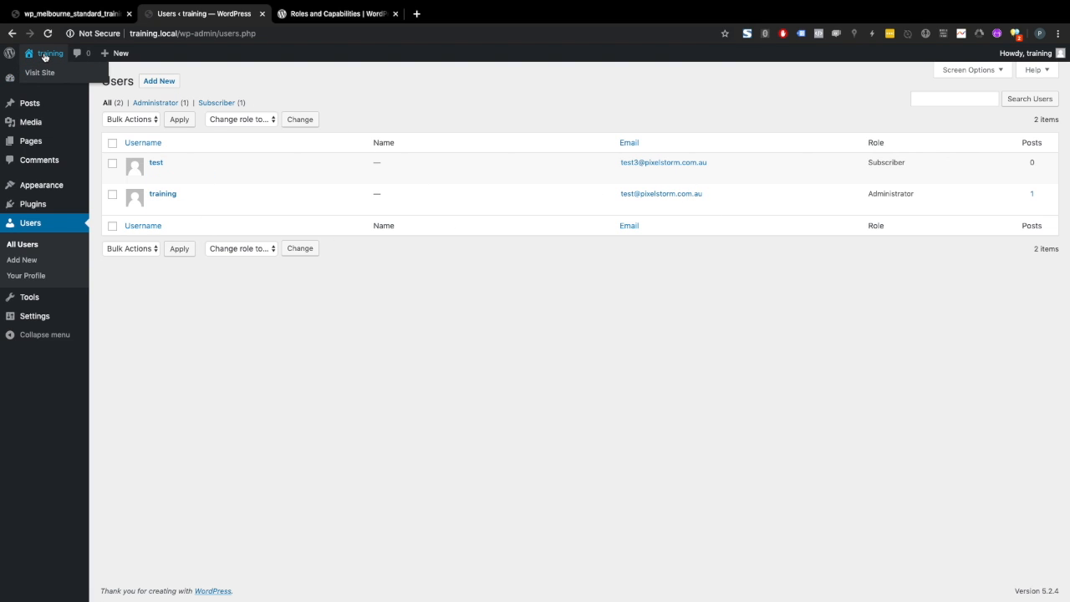
# - Visit the training site's front end and open the Hello world! post
pyautogui.click(42, 73)
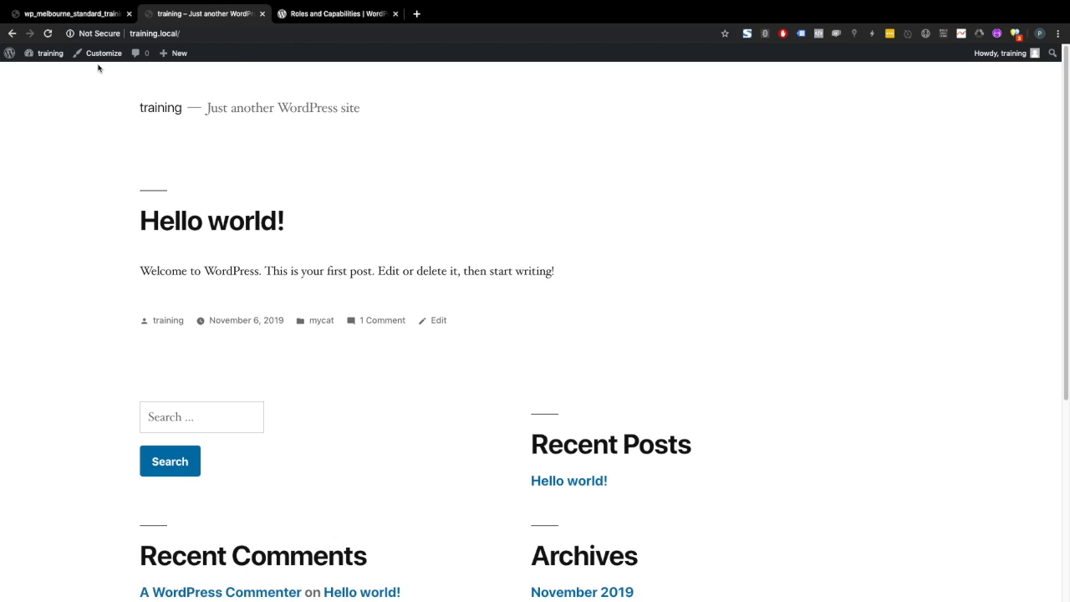
pyautogui.moveTo(173, 53)
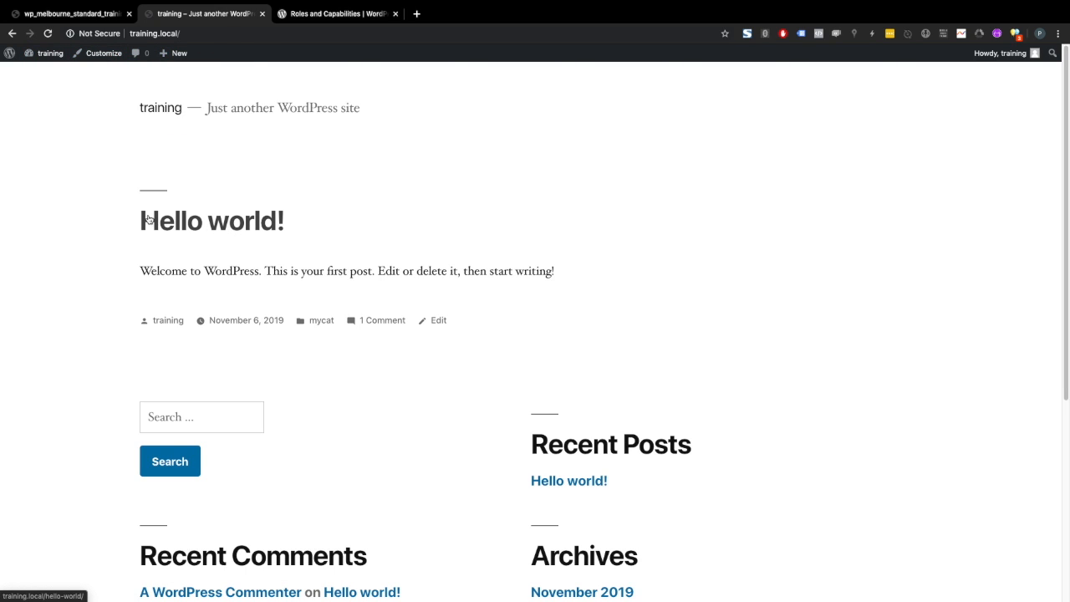
pyautogui.click(236, 226)
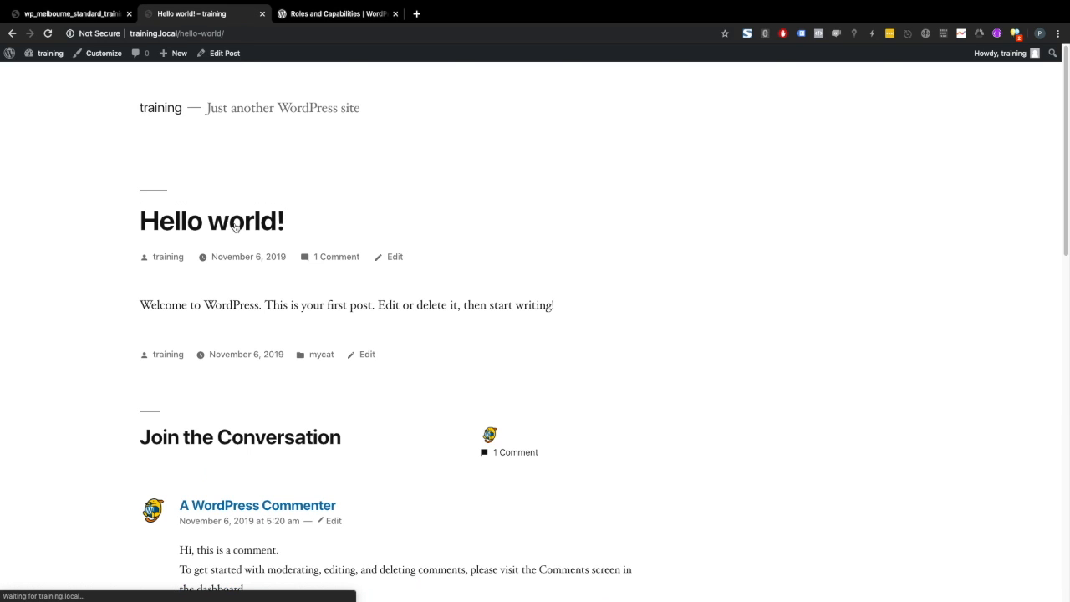
# - Switch twice between the Hello world! post's editor and its public page, check its address, and return to the site's home page
pyautogui.click(231, 57)
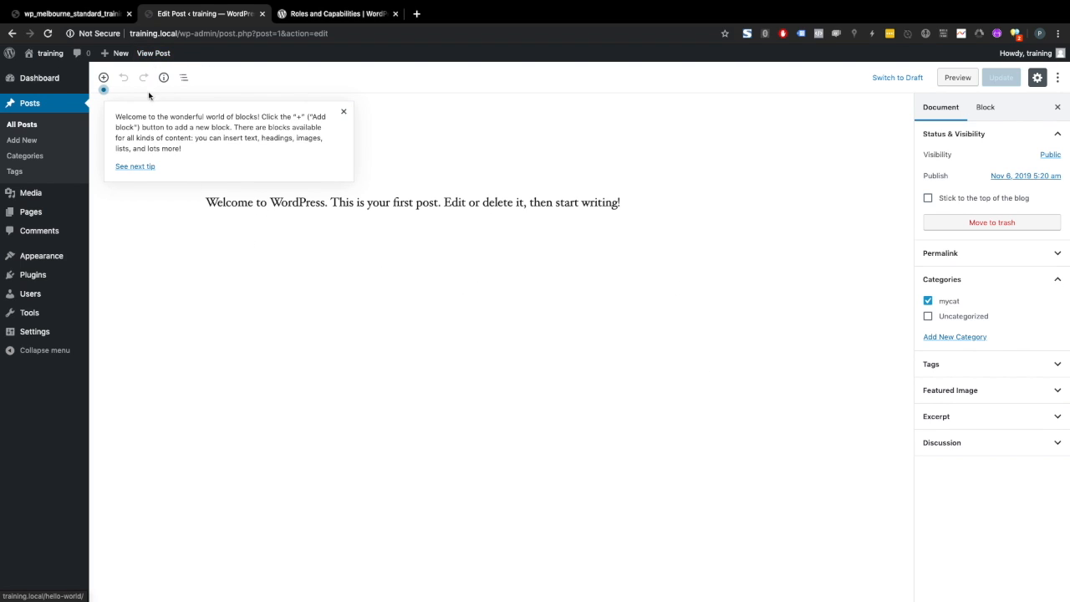
pyautogui.click(154, 53)
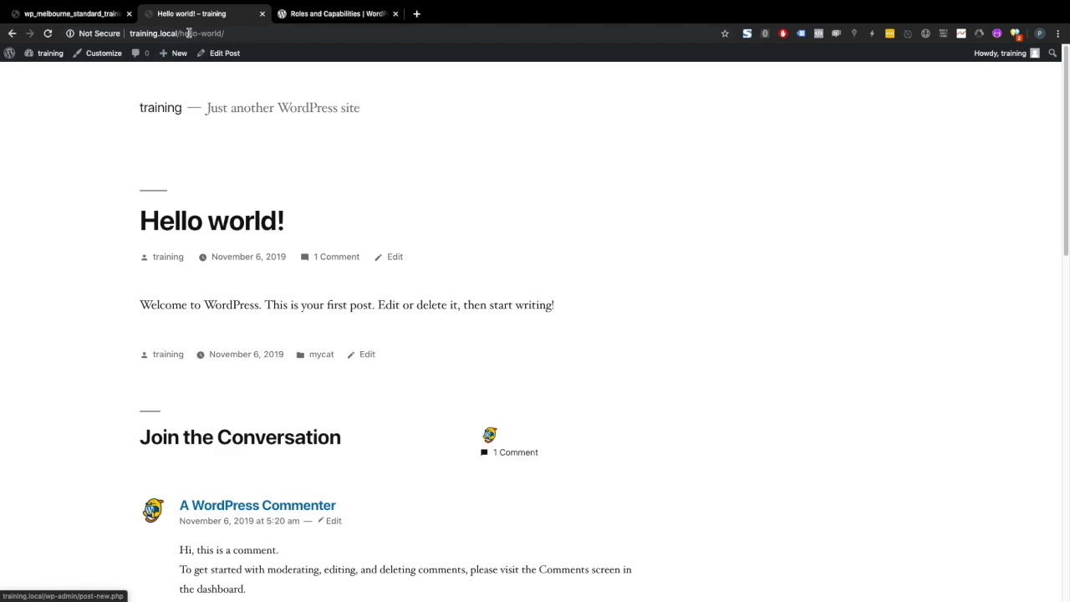
pyautogui.moveTo(180, 34); pyautogui.dragTo(278, 33)
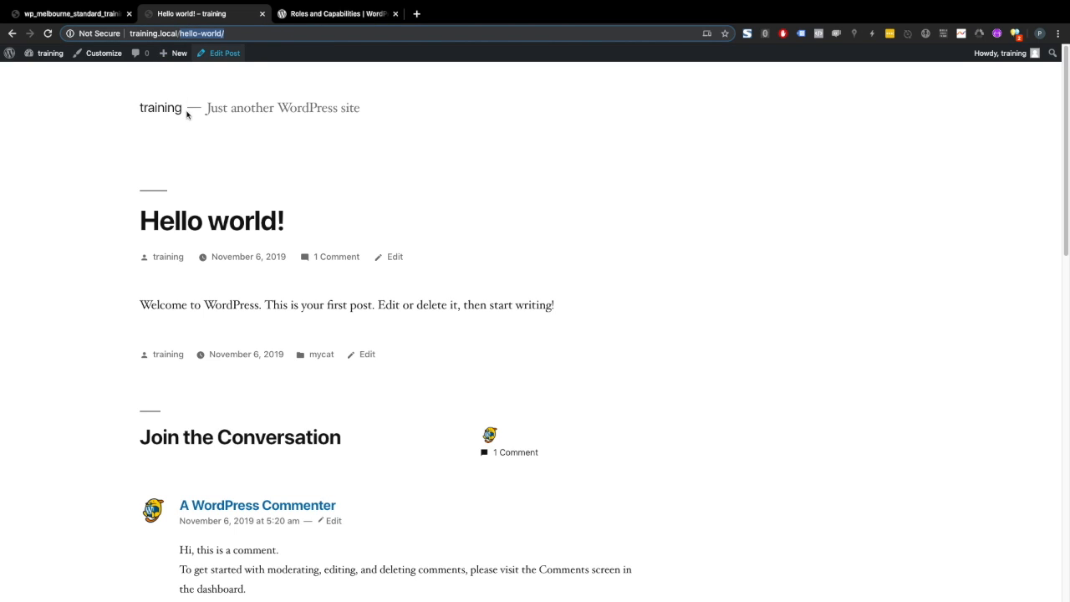
pyautogui.click(229, 55)
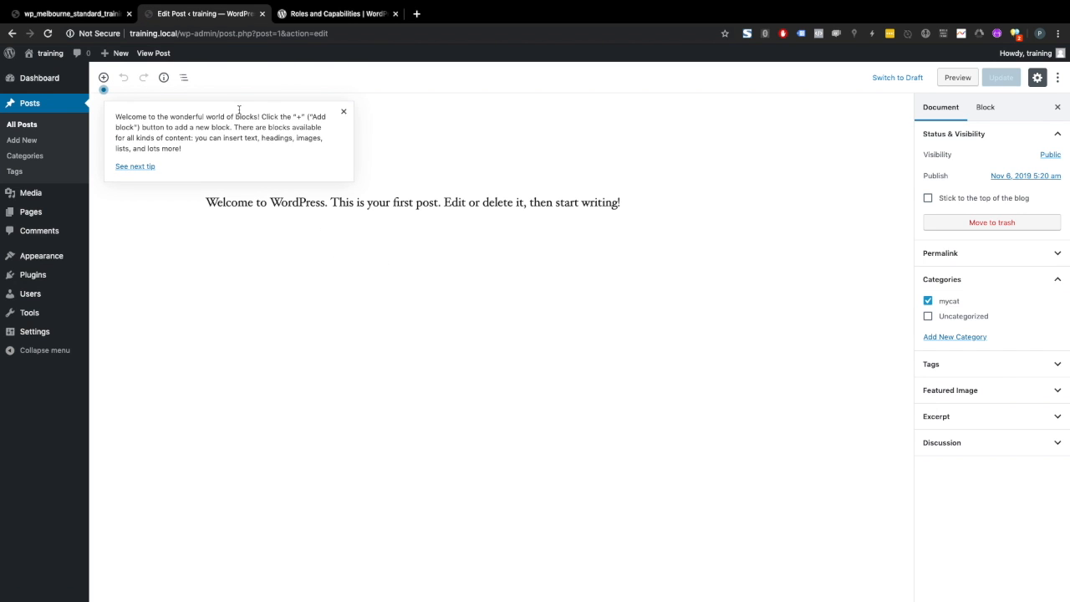
pyautogui.click(158, 54)
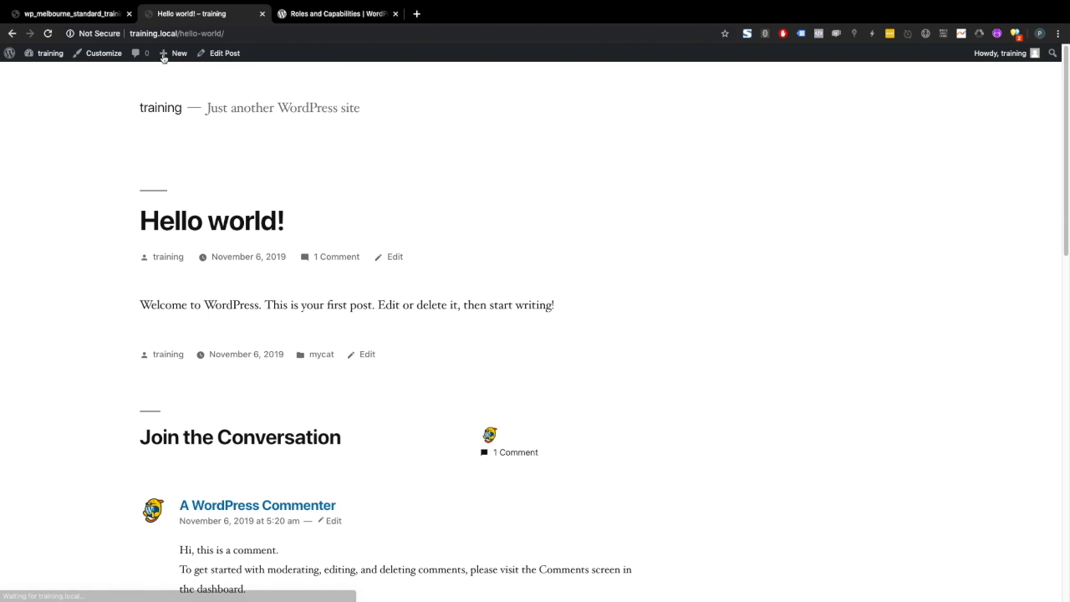
pyautogui.click(155, 112)
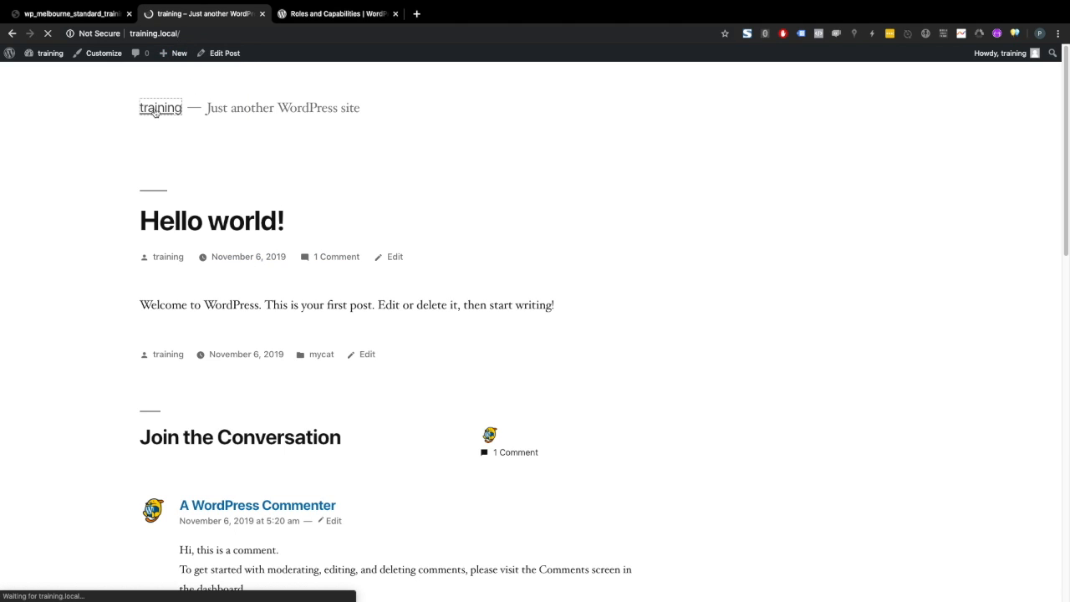
# - Go from the site's front end to its admin dashboard, list all pages, and view the public Sample Page
pyautogui.moveTo(48, 53)
pyautogui.click(43, 73)
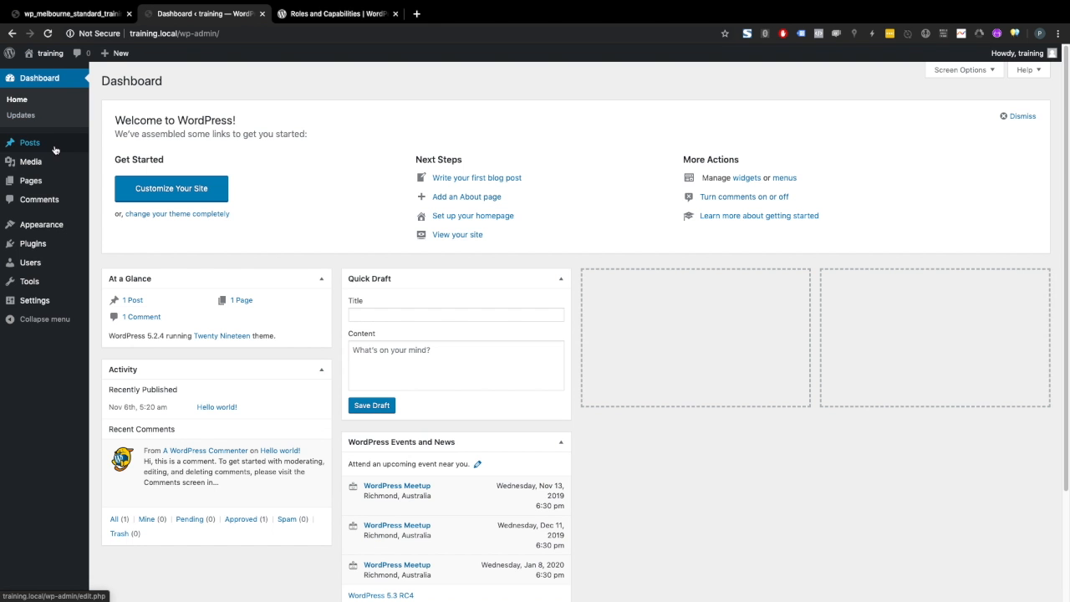
pyautogui.moveTo(30, 181)
pyautogui.click(113, 182)
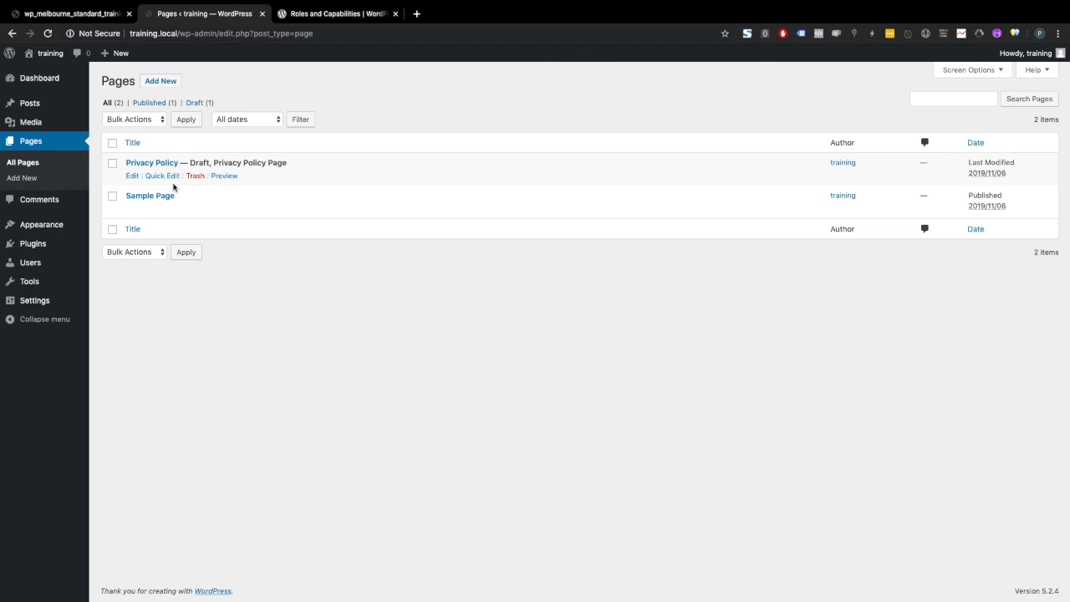
pyautogui.click(218, 209)
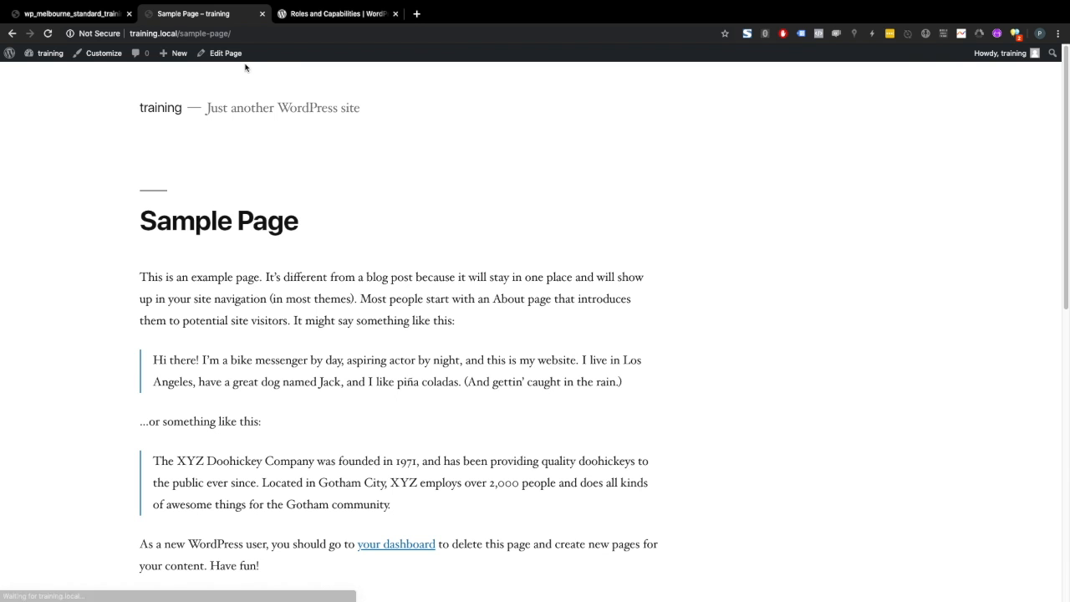
# - Open the Sample Page in the editor and return to its public view
pyautogui.click(226, 54)
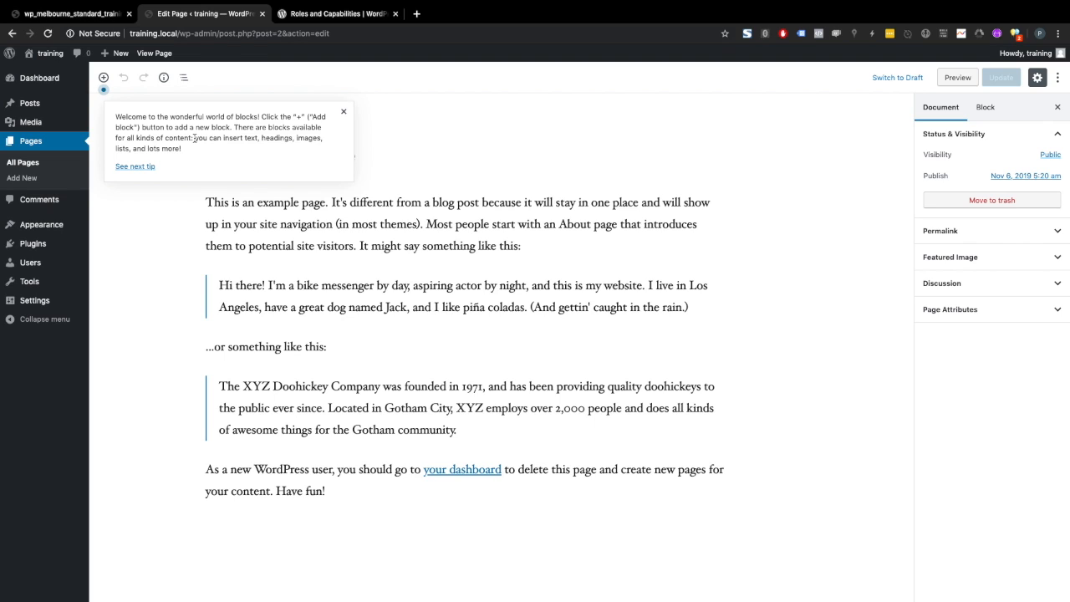
pyautogui.click(154, 52)
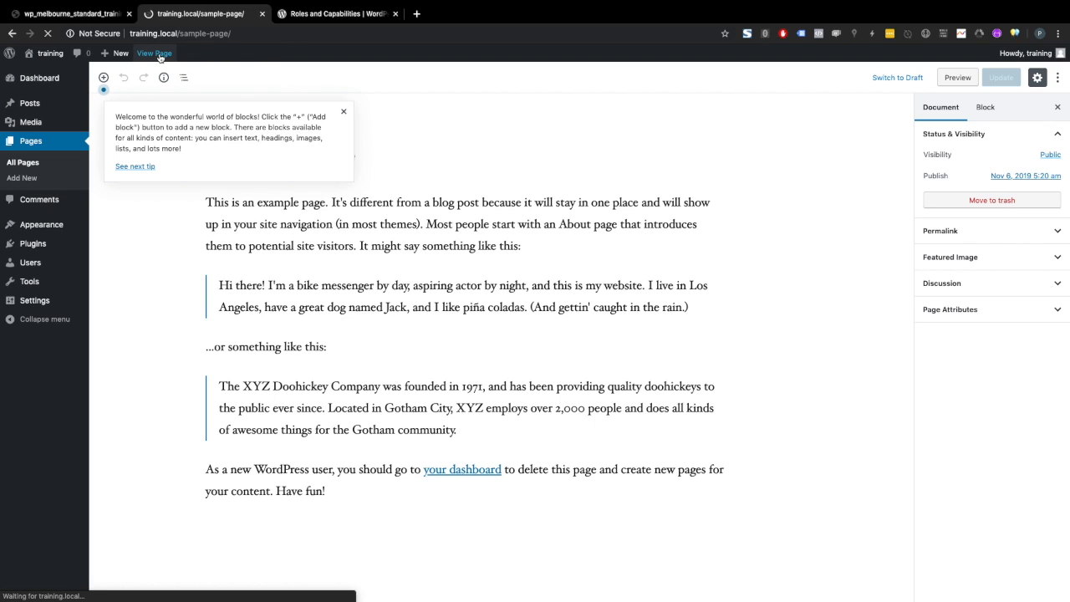
pyautogui.moveTo(195, 63)
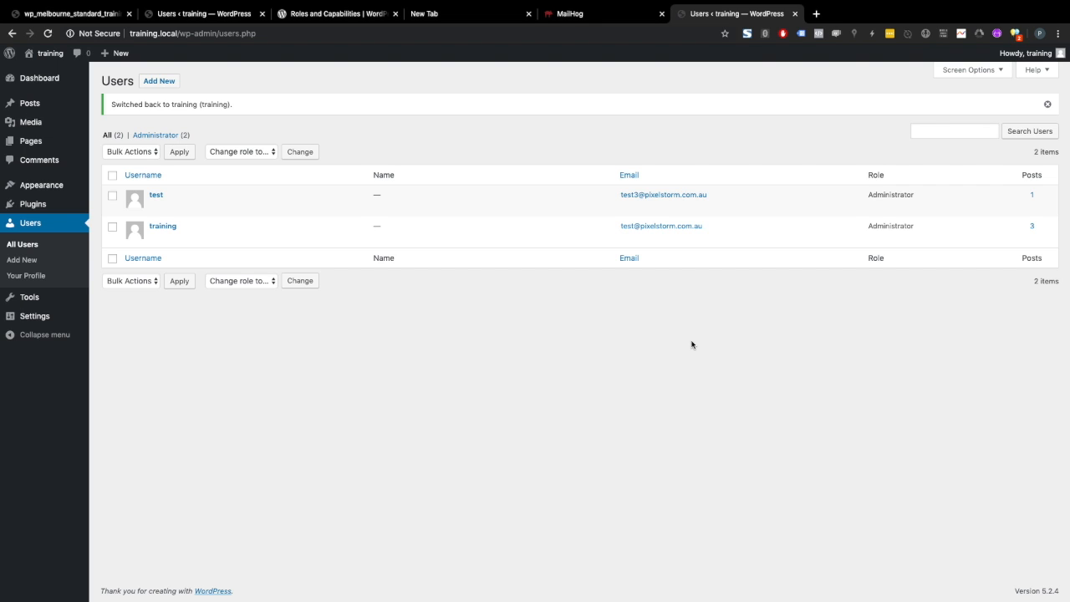
# - Delete the test user from the users list, attributing all of its content to the training user
pyautogui.moveTo(166, 198)
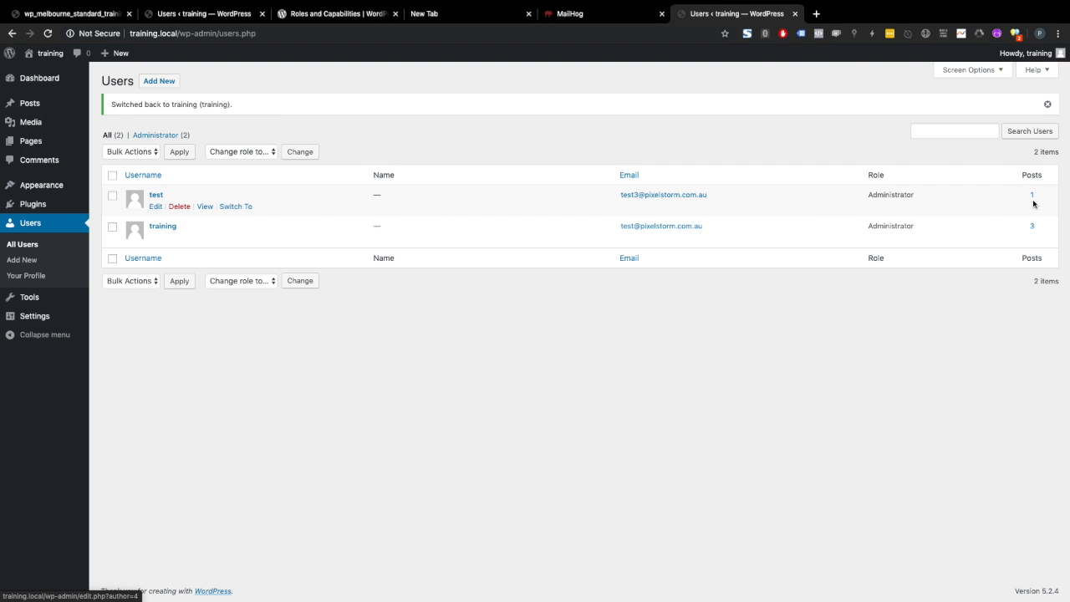
pyautogui.click(187, 208)
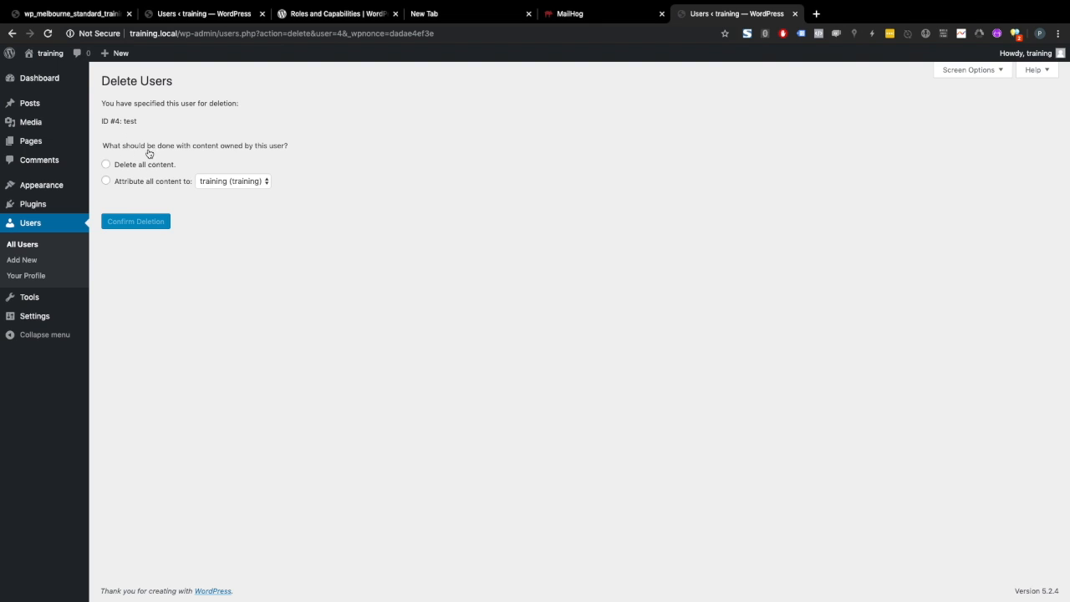
pyautogui.click(151, 183)
pyautogui.click(215, 182)
pyautogui.click(218, 182)
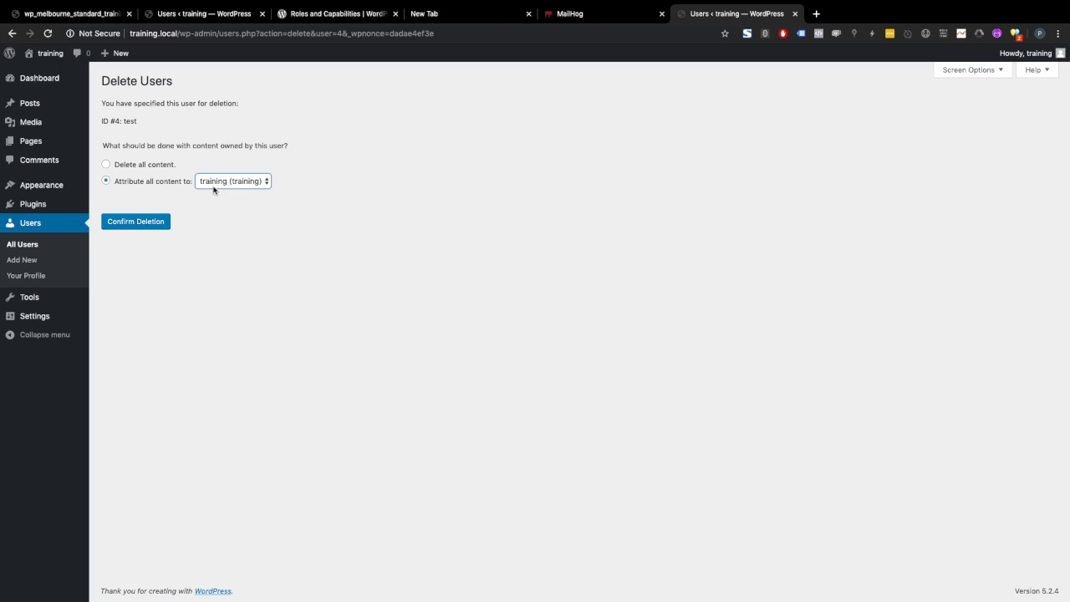
pyautogui.click(137, 222)
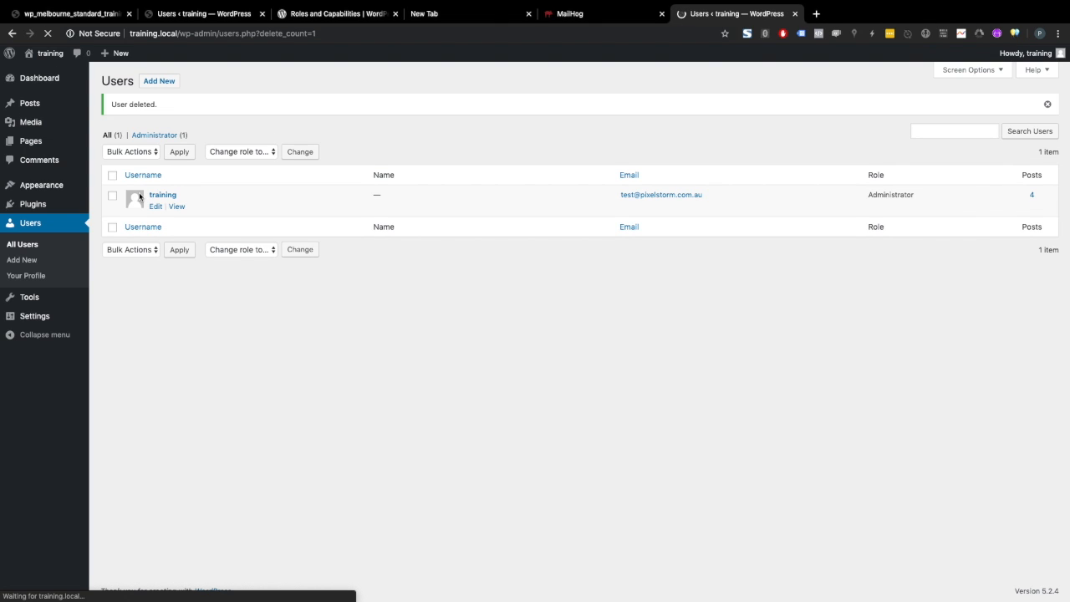